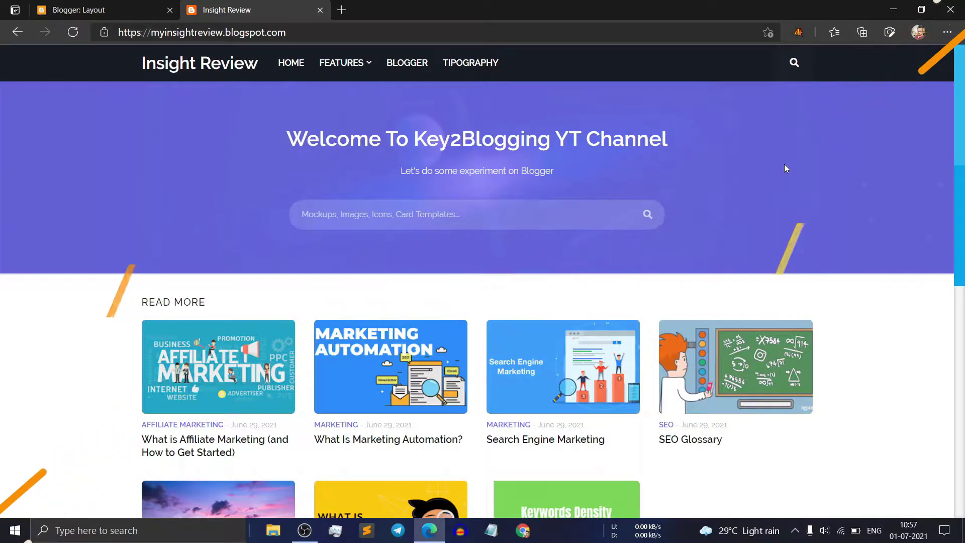
pyautogui.click(112, 9)
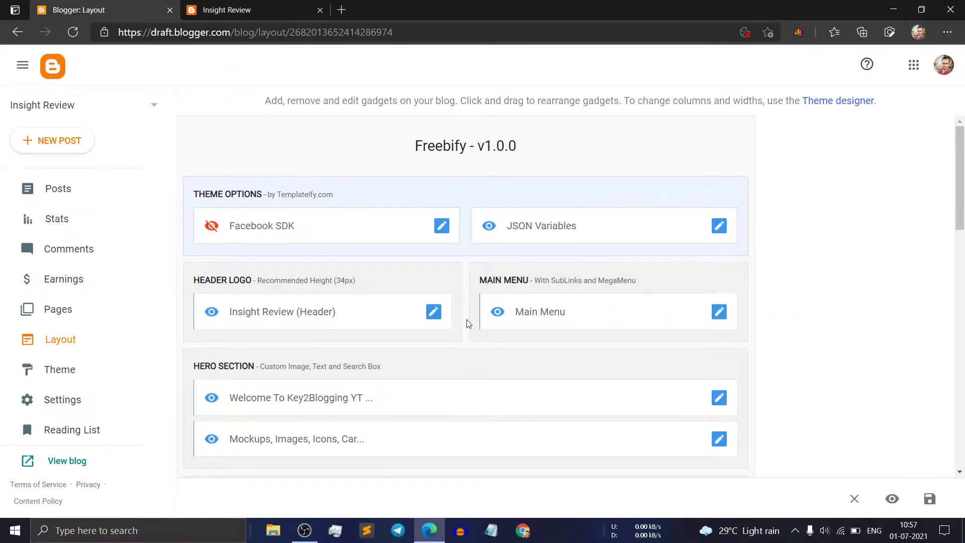
pyautogui.scroll(-3, 556, 368)
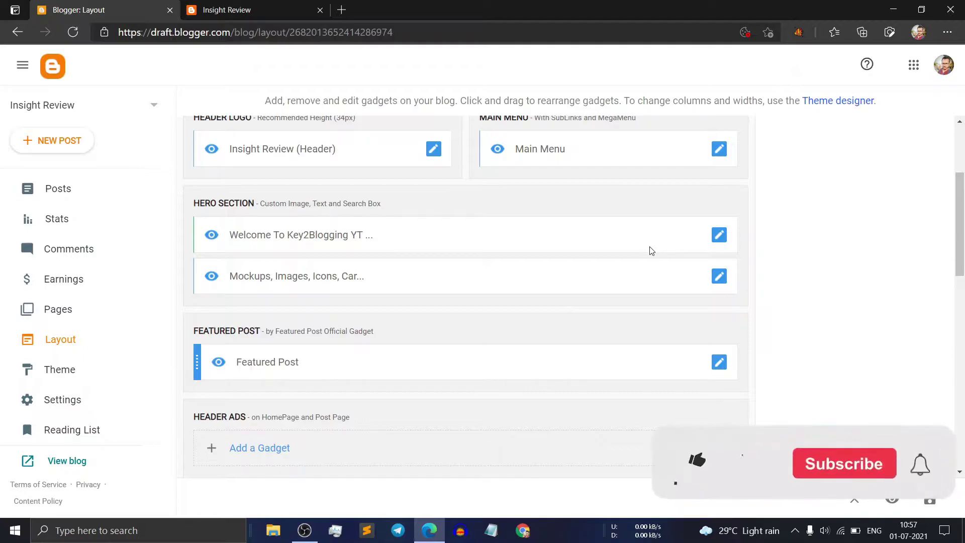
pyautogui.click(720, 236)
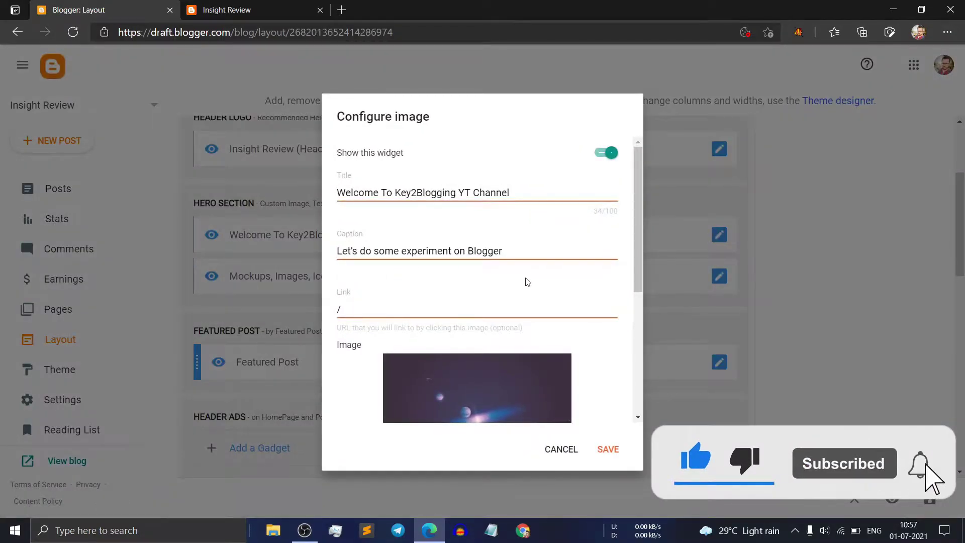
pyautogui.scroll(-2, 533, 280)
pyautogui.scroll(-2, 553, 272)
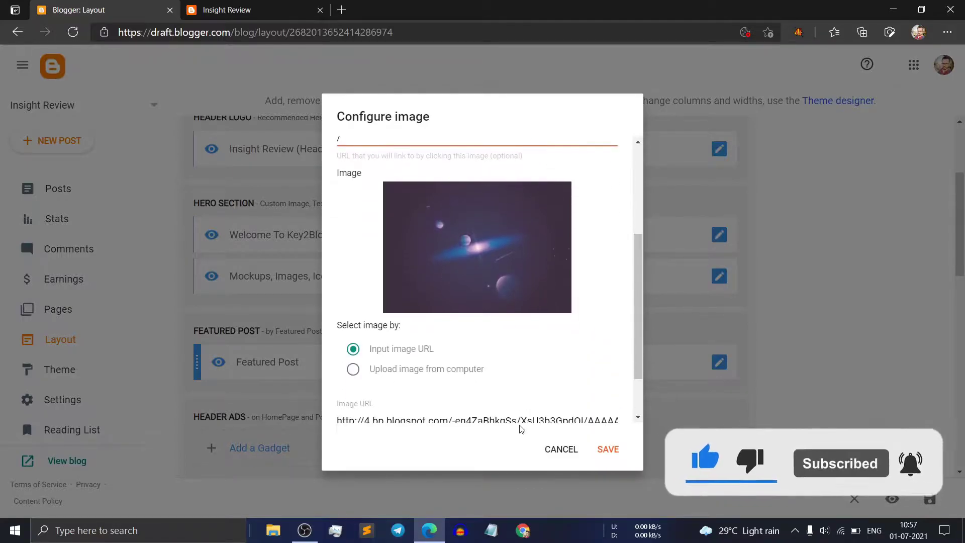
pyautogui.click(561, 450)
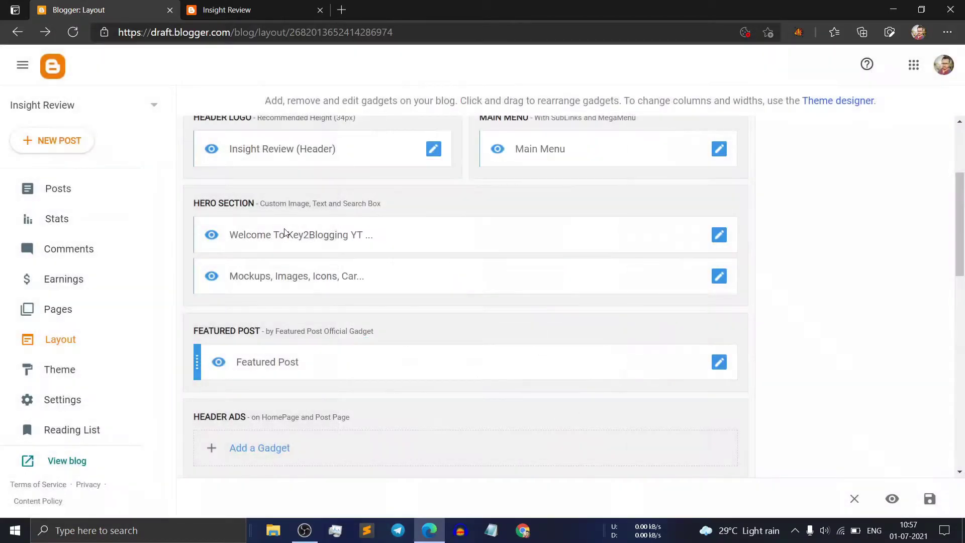
pyautogui.scroll(-15, 927, 200)
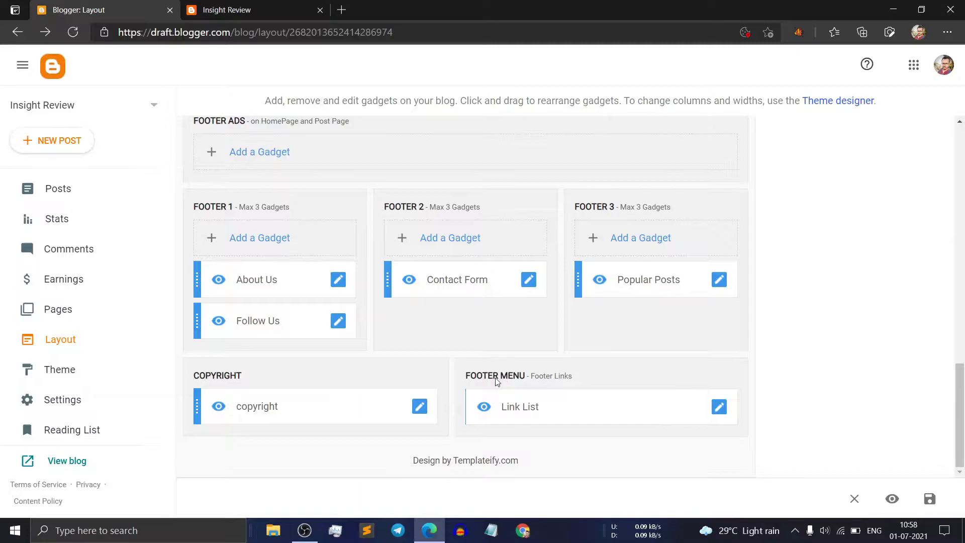
# Step: Open the Freebify theme's HTML editor and bring up the jump-to-widget list of gadget IDs
pyautogui.click(93, 367)
pyautogui.click(483, 182)
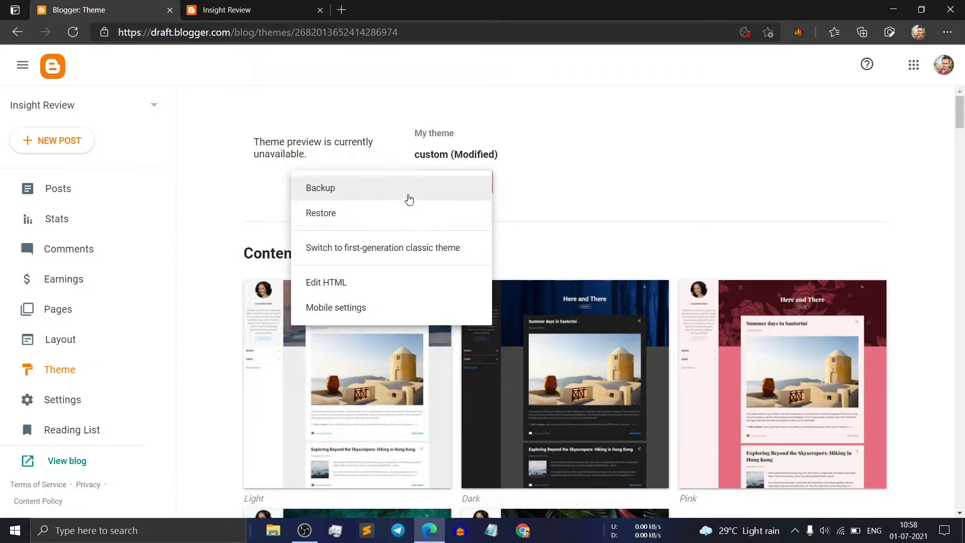
pyautogui.click(382, 284)
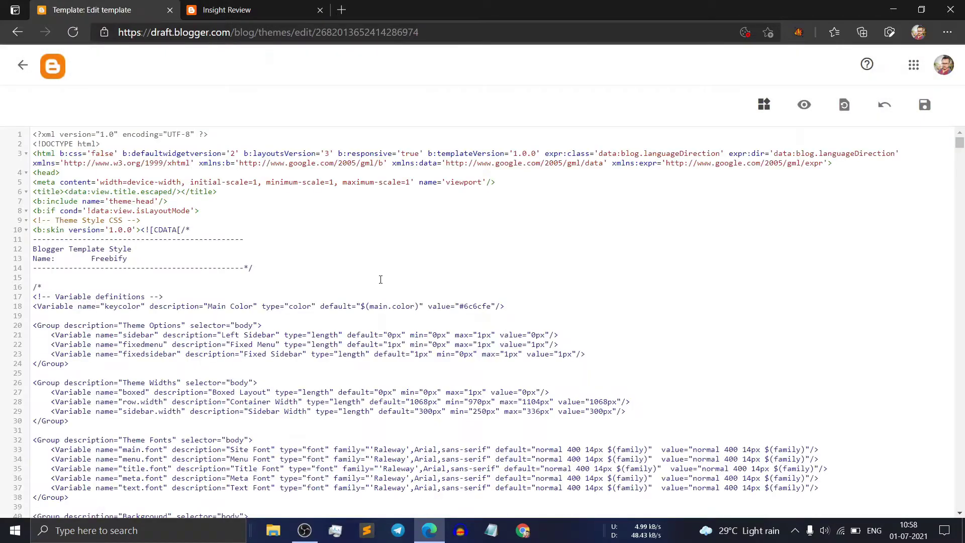
pyautogui.click(763, 103)
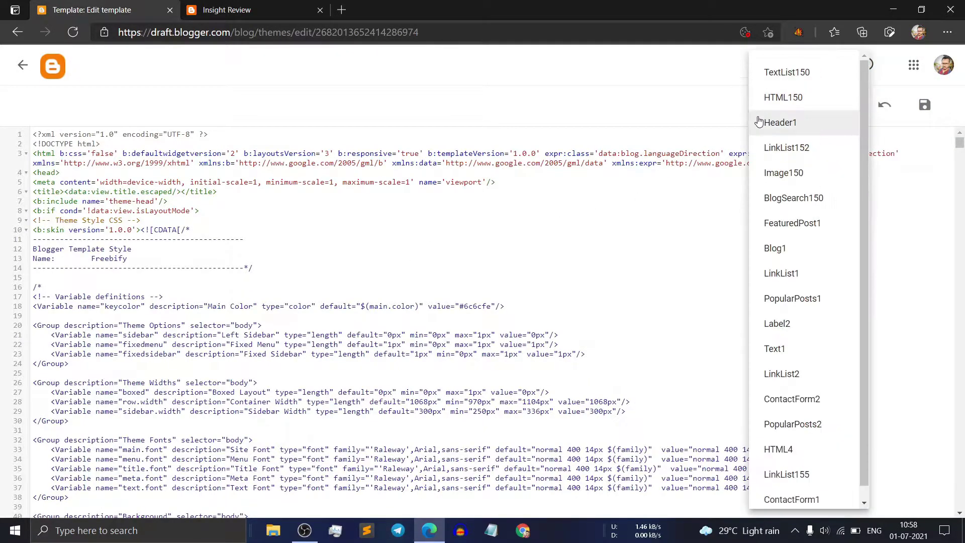
pyautogui.scroll(-1, 803, 300)
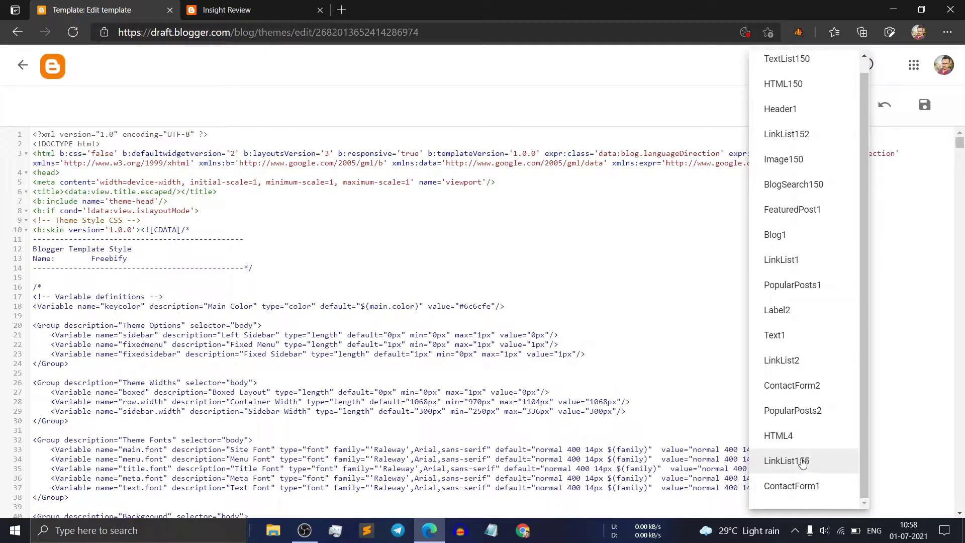
# Step: Jump to the LinkList155 widget's code in the theme HTML
pyautogui.click(802, 462)
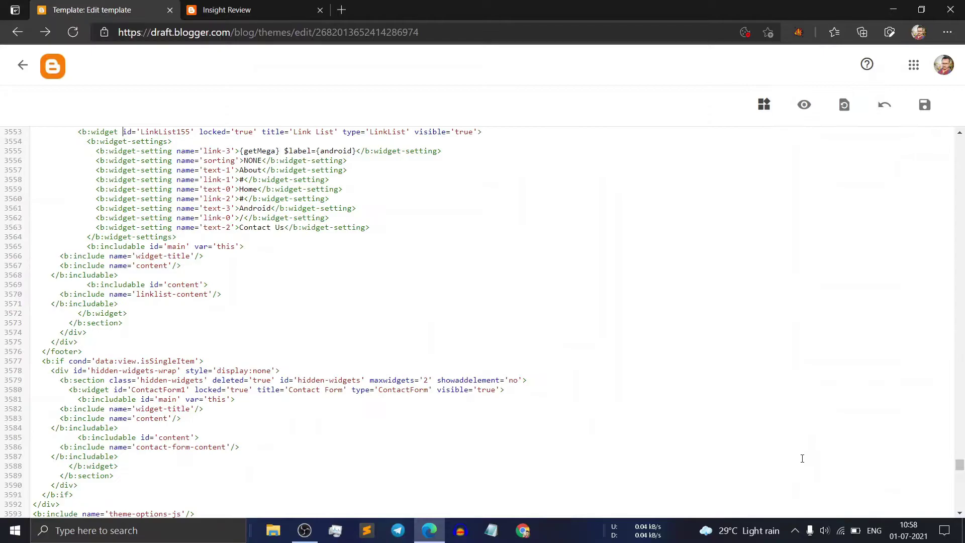
pyautogui.scroll(-4, 446, 310)
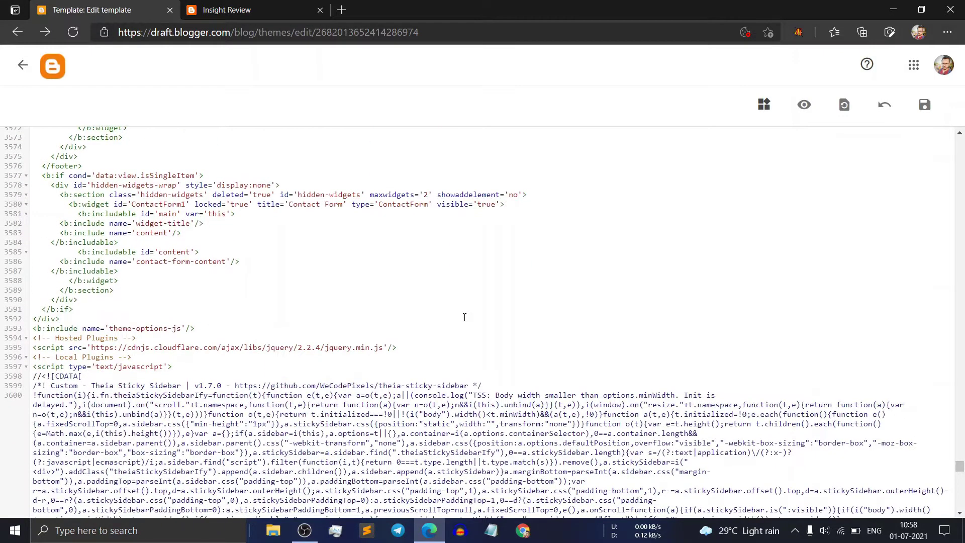
pyautogui.scroll(6, 473, 309)
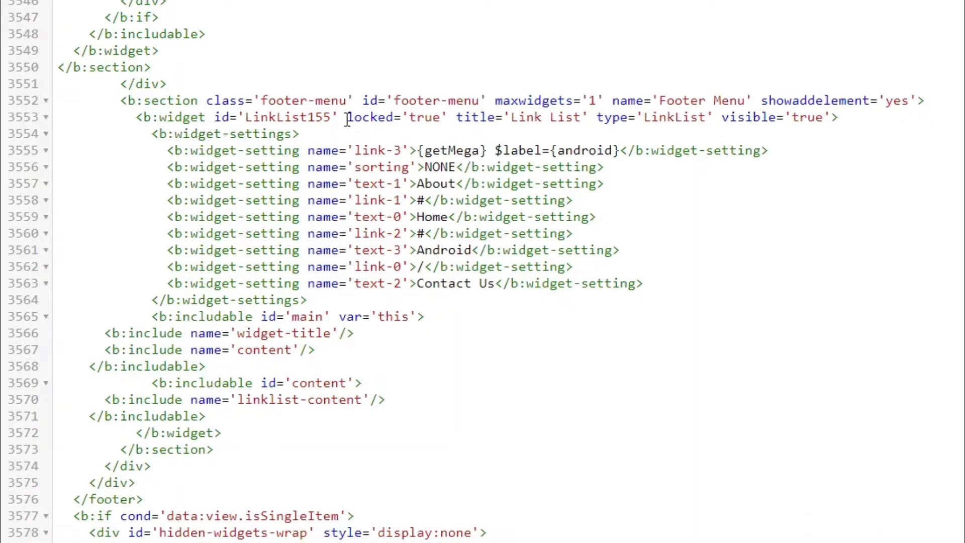
# Step: Change LinkList155's locked='true' on line 3553 to 'false' and save the theme
pyautogui.moveTo(347, 120); pyautogui.dragTo(453, 121)
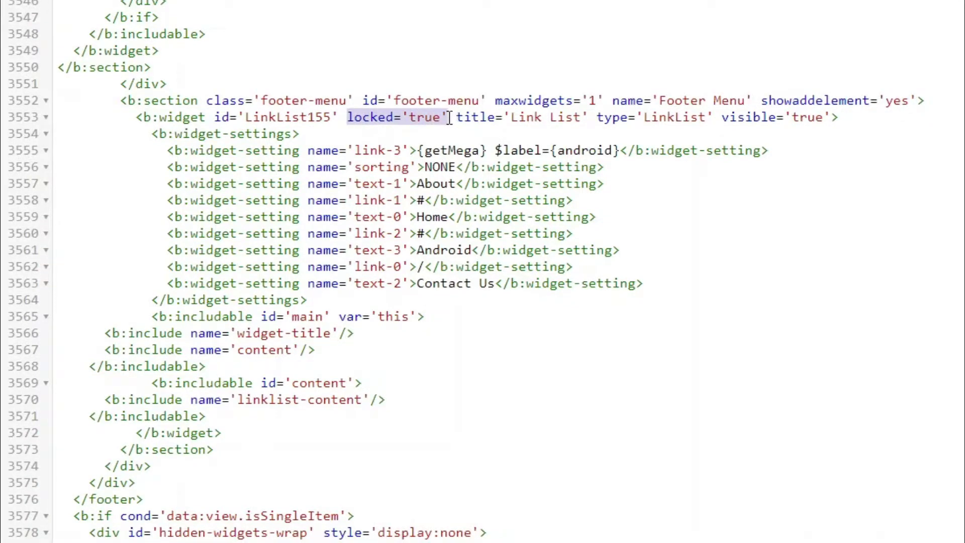
pyautogui.click(449, 118)
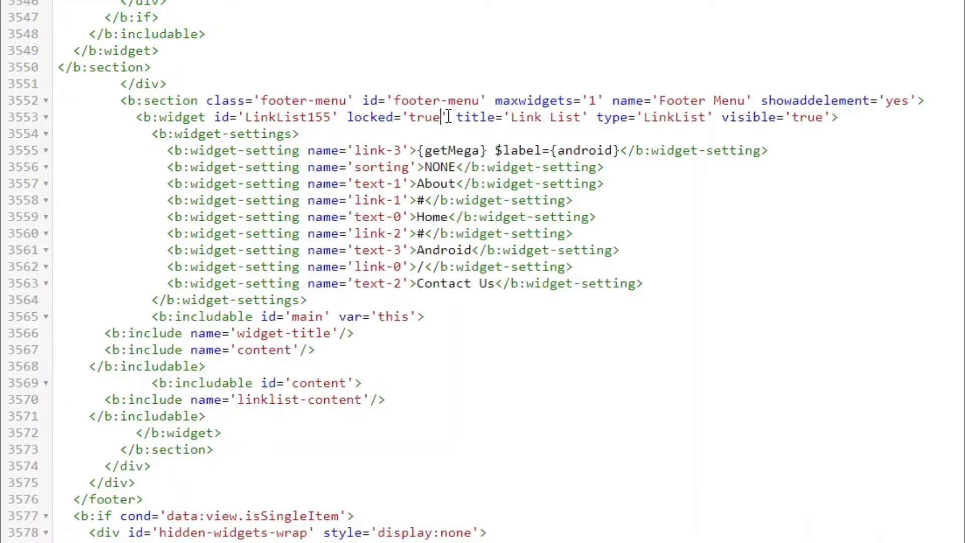
pyautogui.press('BackSpace')
pyautogui.press('BackSpace')
pyautogui.press('BackSpace')
pyautogui.press('BackSpace')
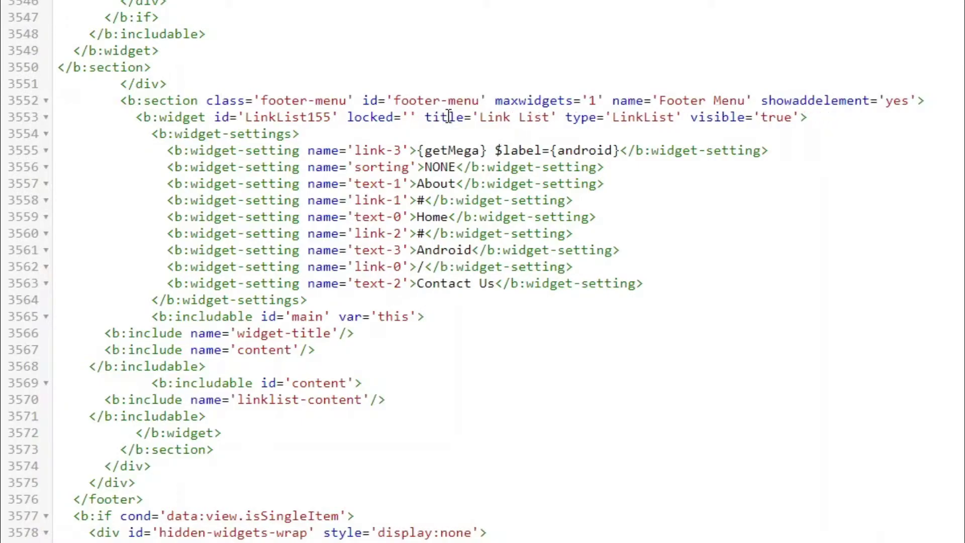
pyautogui.write('false')
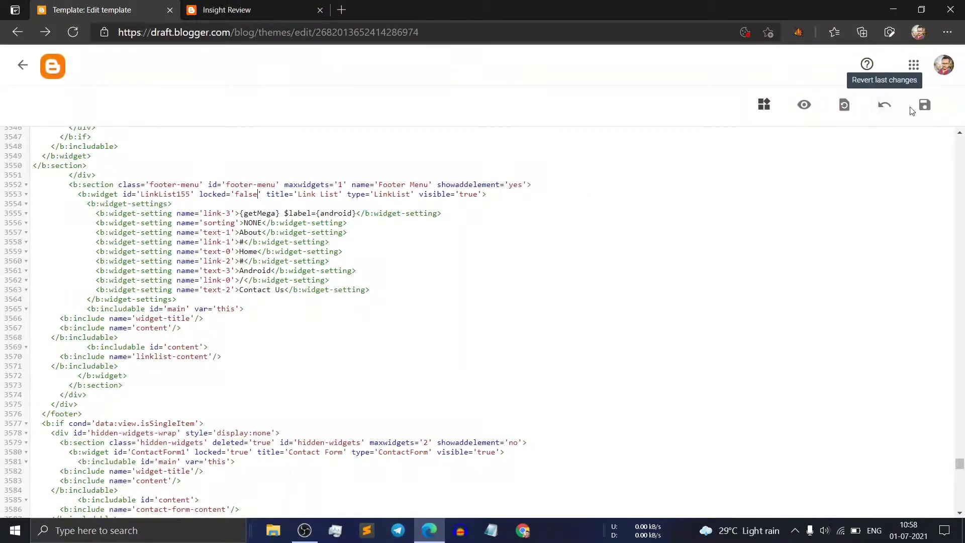
pyautogui.click(914, 110)
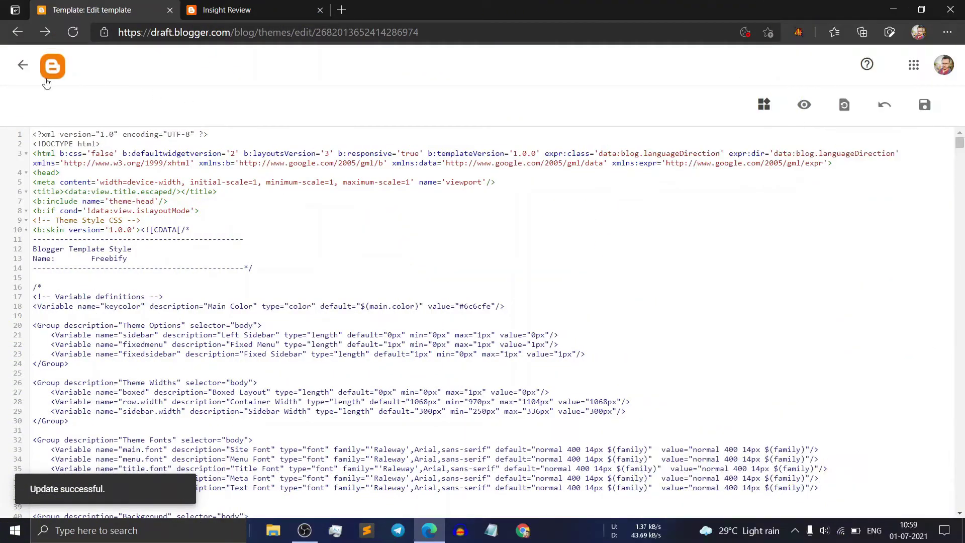
pyautogui.click(23, 74)
# Step: Remove the Link List gadget from the Footer Menu on the Layout page
pyautogui.click(74, 336)
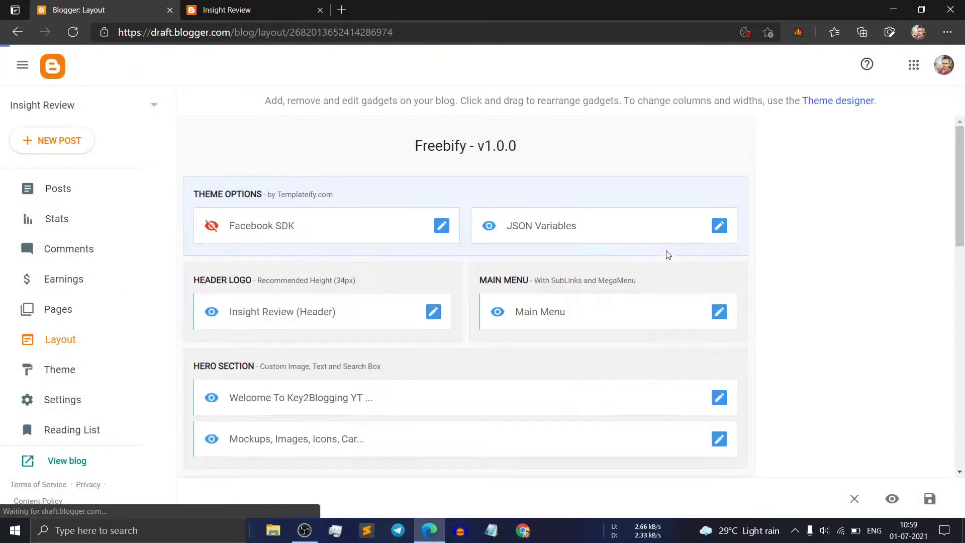
pyautogui.scroll(-15, 868, 174)
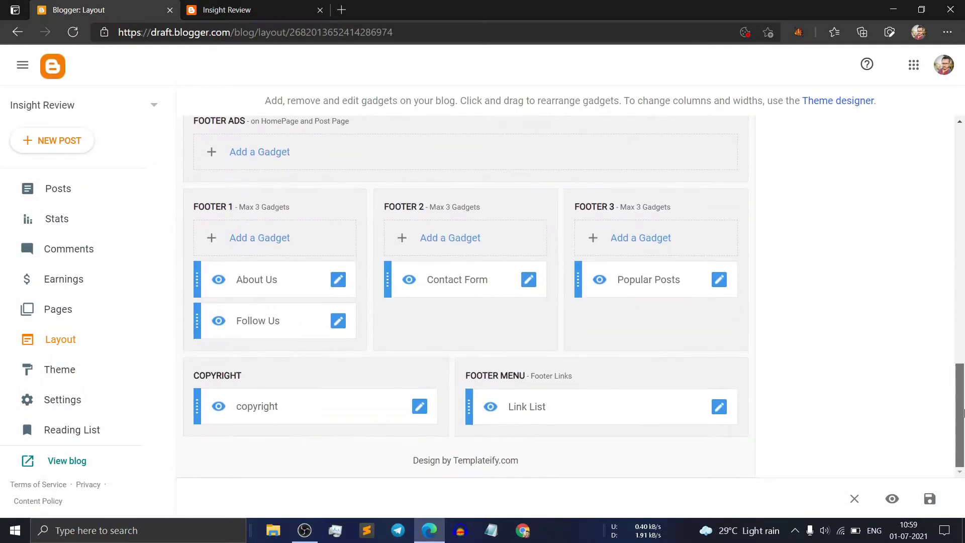
pyautogui.click(719, 407)
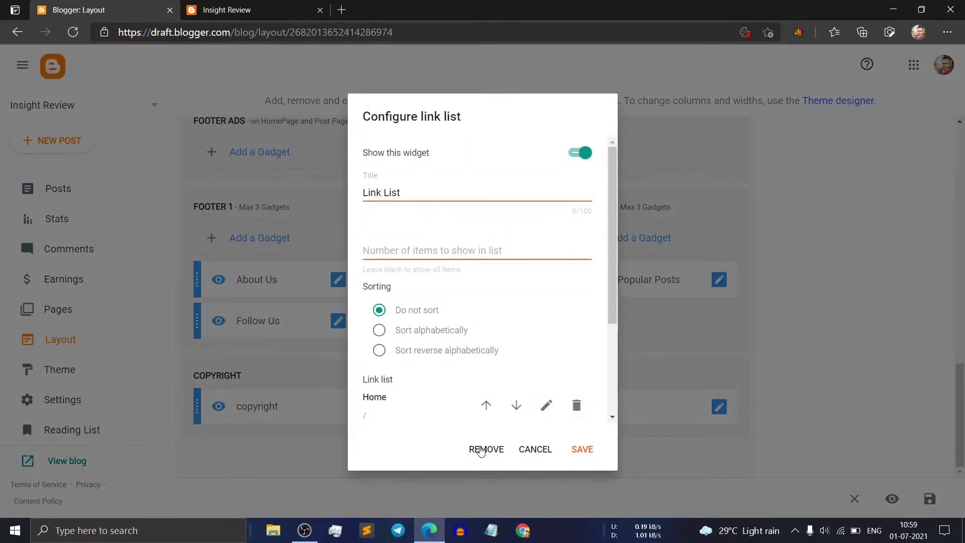
pyautogui.click(481, 449)
pyautogui.click(567, 320)
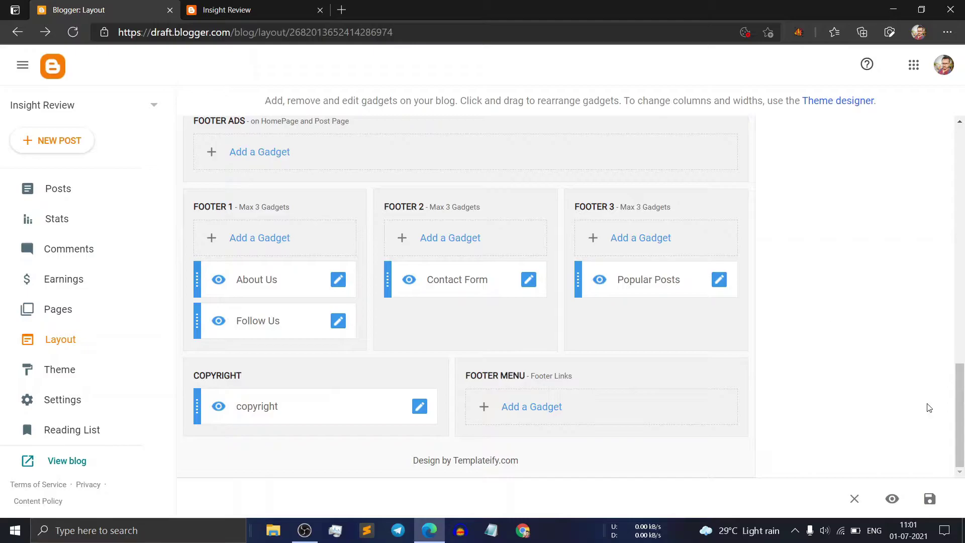
# Step: Switch to the live Insight Review blog homepage
pyautogui.moveTo(958, 408); pyautogui.dragTo(962, 199)
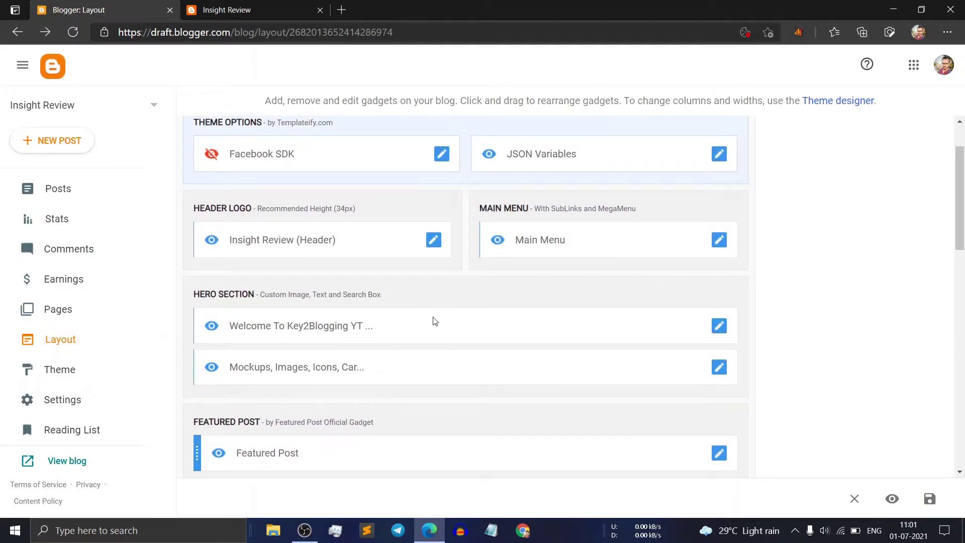
pyautogui.scroll(-1, 418, 316)
pyautogui.click(226, 10)
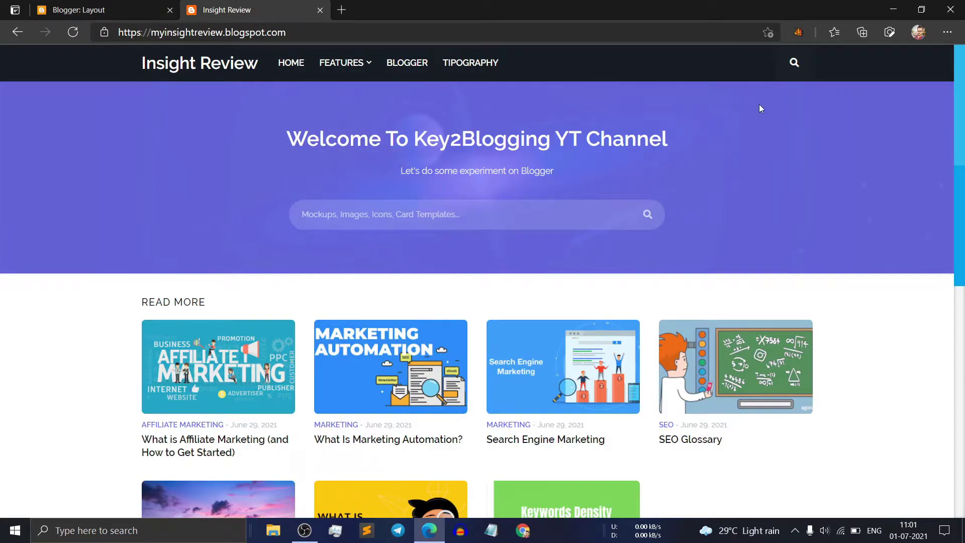
# Step: Inspect the live blog in Edge DevTools and select the div#hero-wrapper element
pyautogui.rightClick(747, 161)
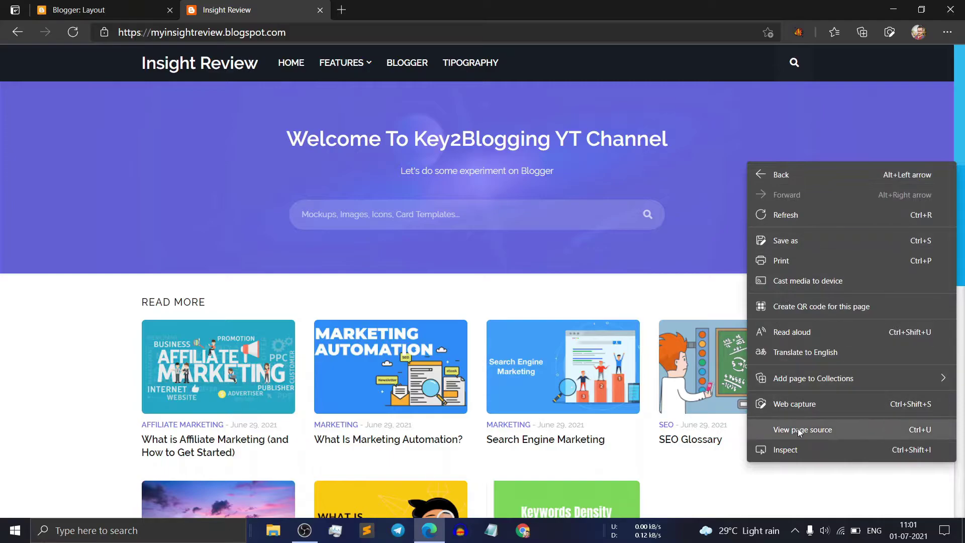
pyautogui.click(803, 454)
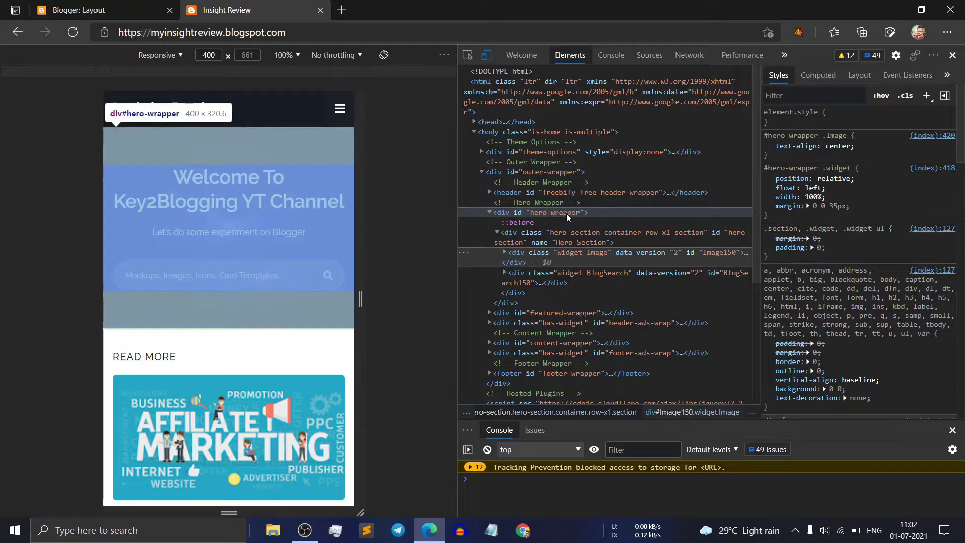
pyautogui.doubleClick(554, 213)
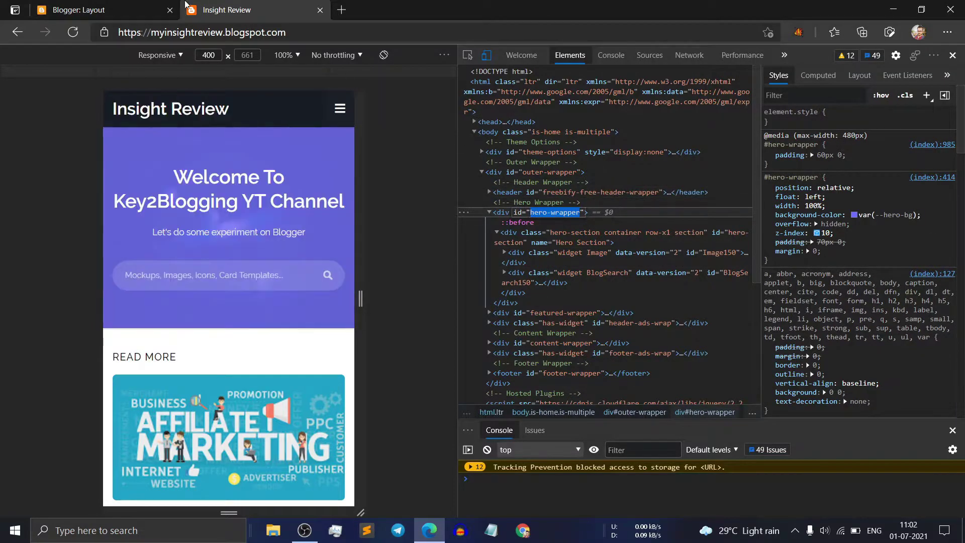
# Step: Return to Blogger and reopen the Freebify theme's HTML code editor via Customise > Edit HTML
pyautogui.click(81, 9)
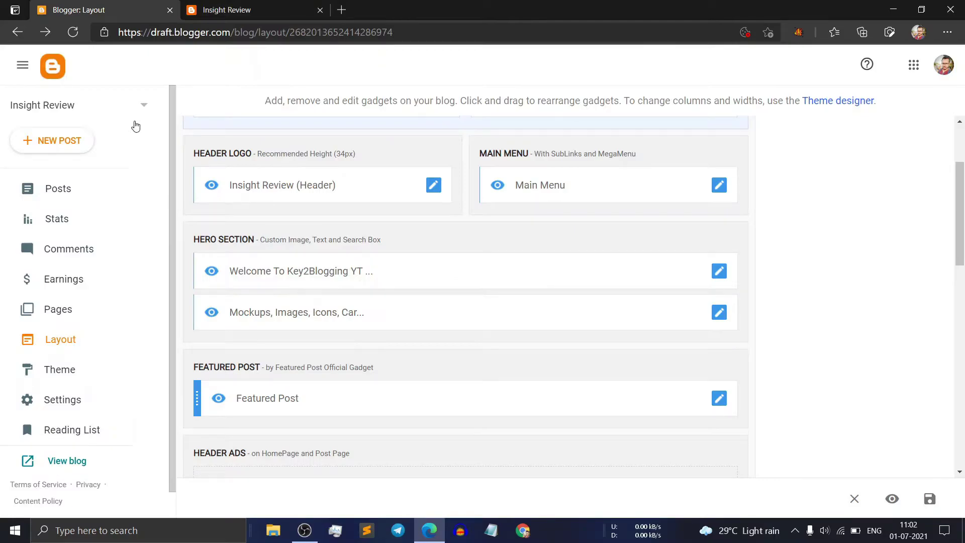
pyautogui.click(82, 370)
pyautogui.click(483, 183)
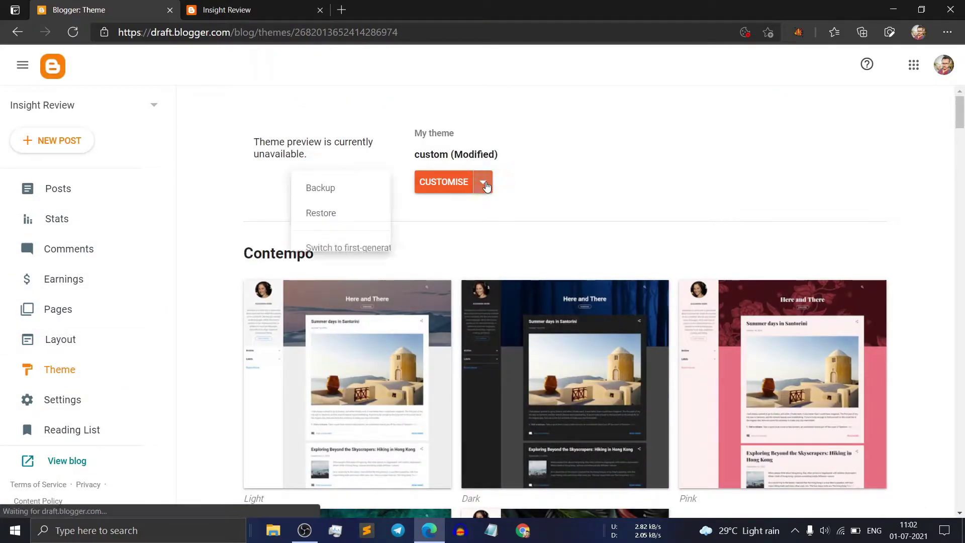
pyautogui.click(384, 289)
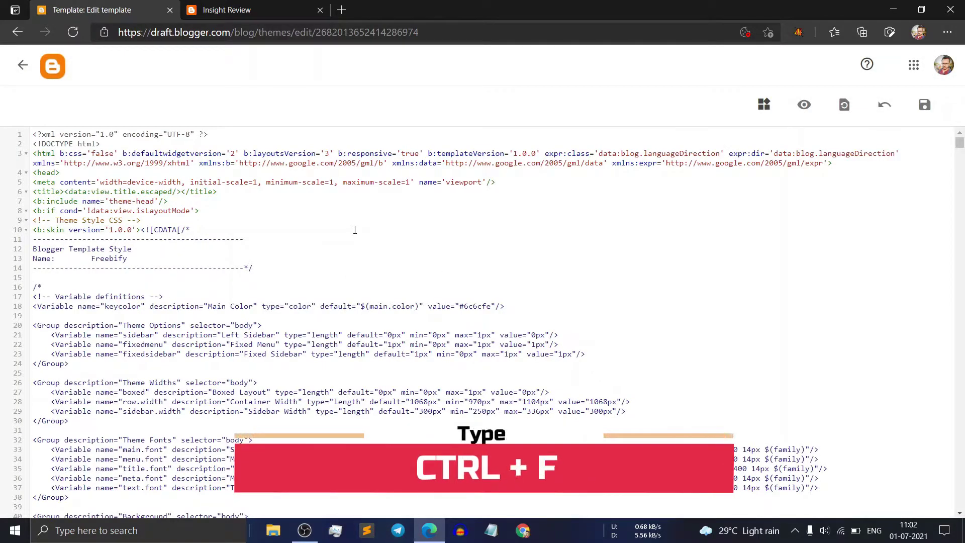
# Step: Search the theme code for 'hero-wrapper' until the Image150 hero widget appears near line 2460
pyautogui.hotkey('ctrl', 'f')
pyautogui.write('hero-wrapper')
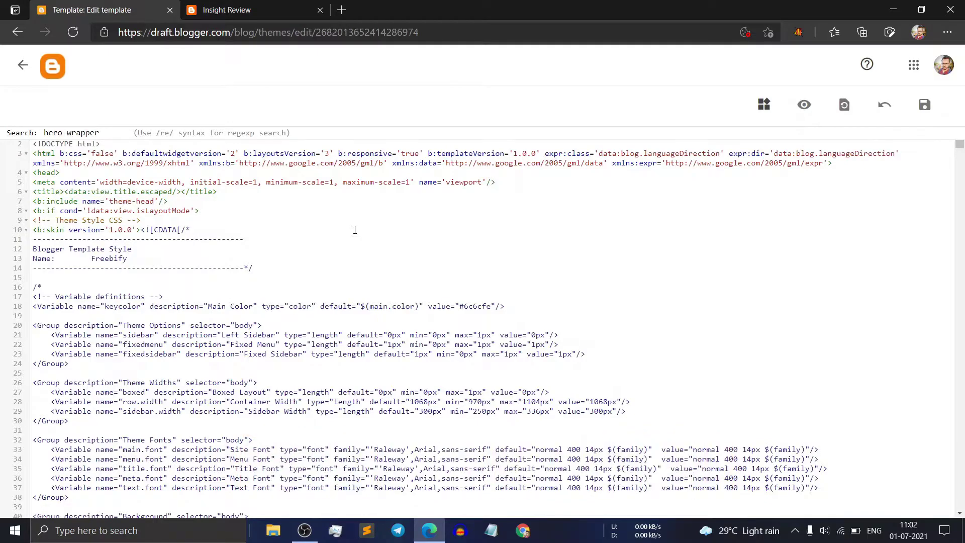
pyautogui.press('Return')
pyautogui.press('Return')
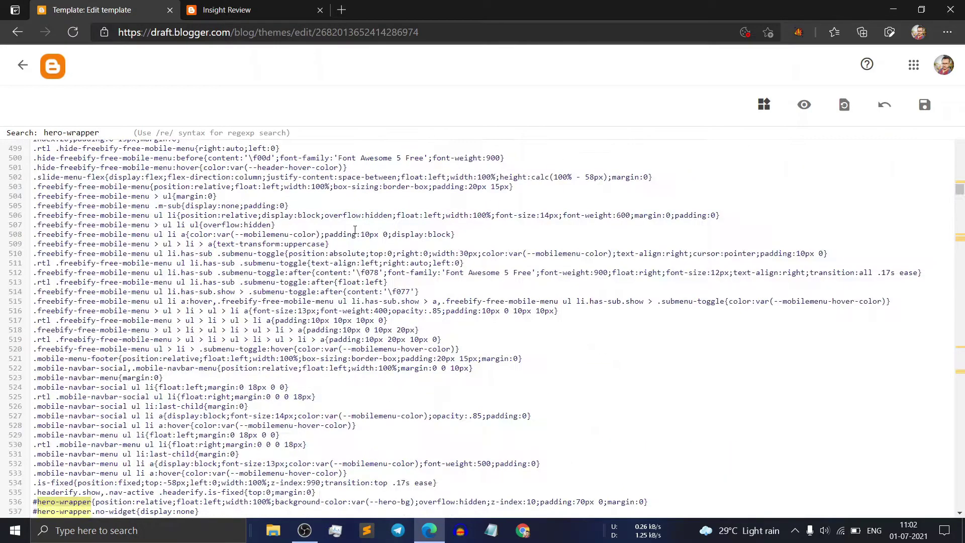
pyautogui.scroll(-3, 356, 230)
pyautogui.scroll(-4, 355, 230)
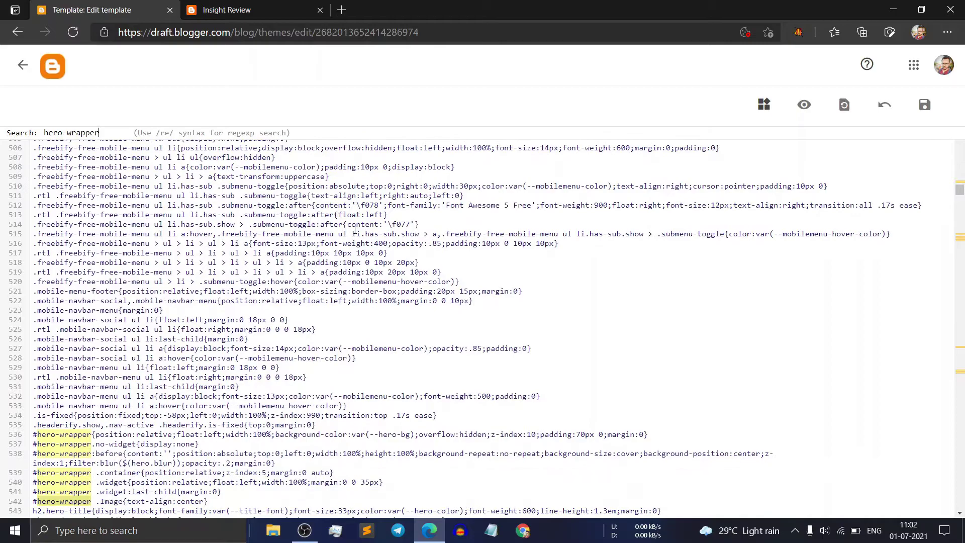
pyautogui.press('Return')
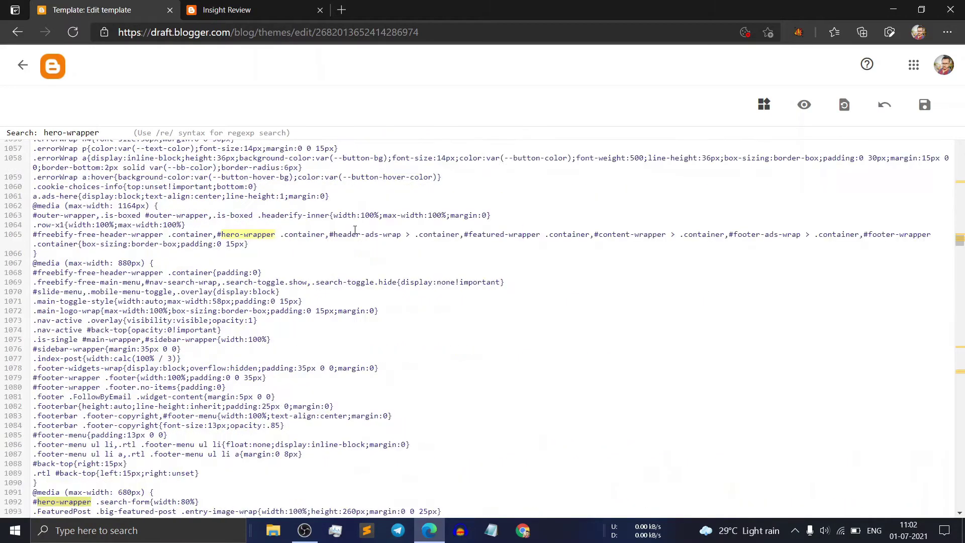
pyautogui.scroll(-2, 355, 229)
pyautogui.press('Return')
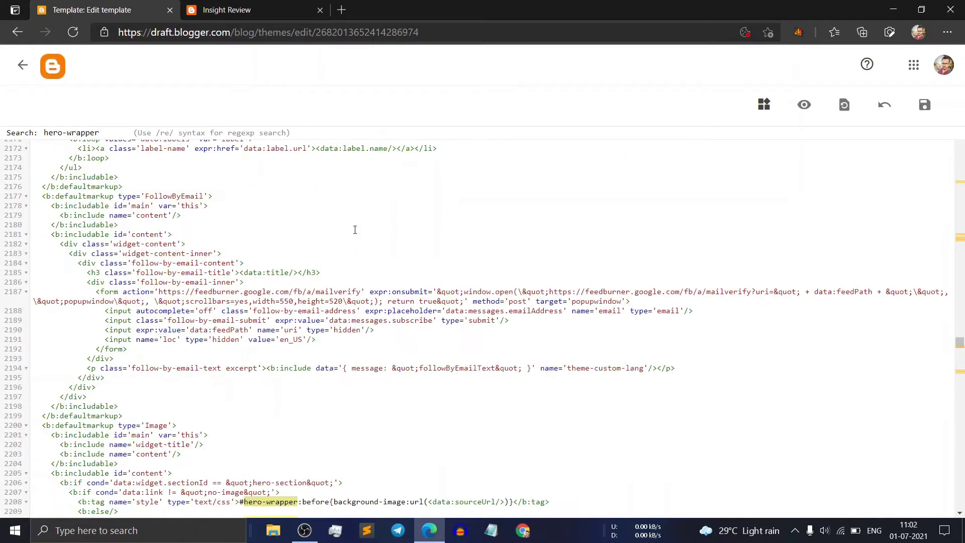
pyautogui.scroll(-2, 355, 230)
pyautogui.scroll(-4, 354, 229)
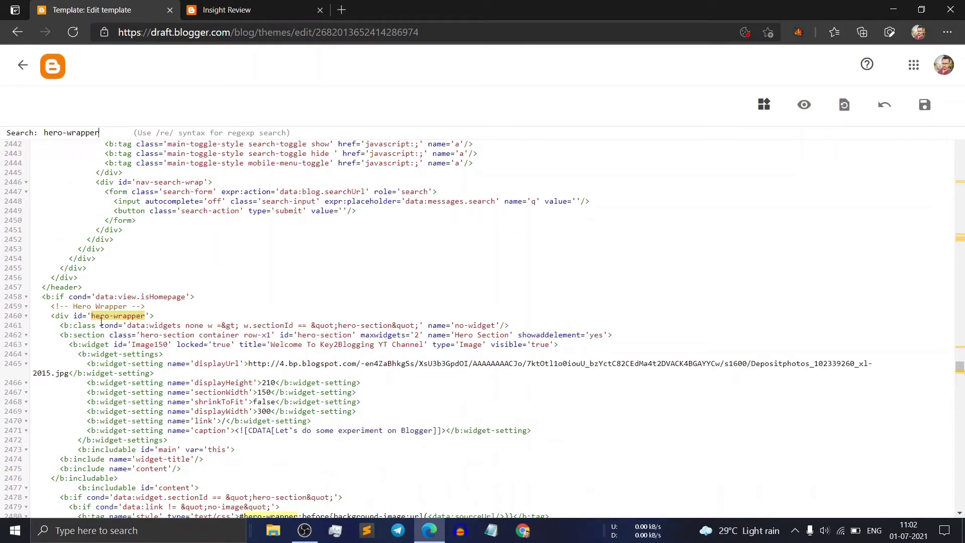
pyautogui.scroll(-3, 191, 321)
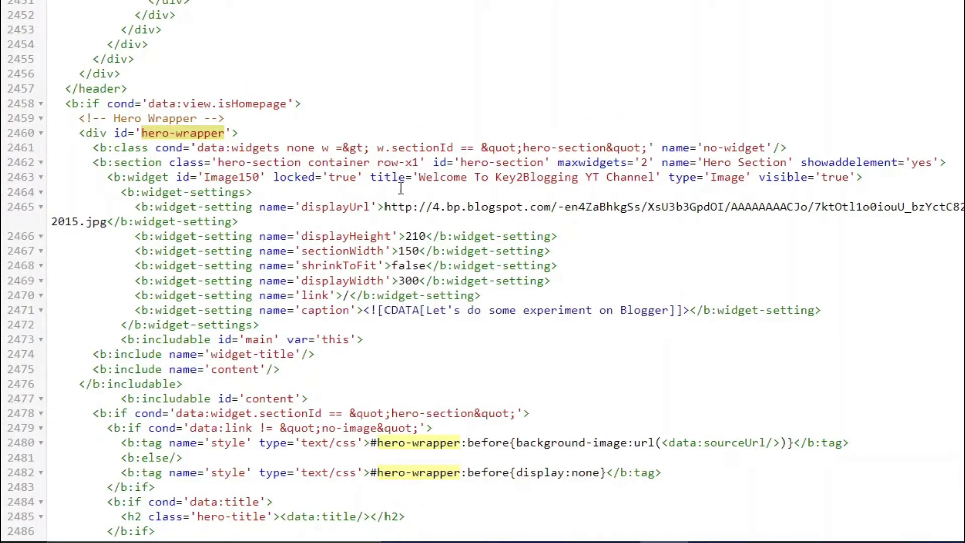
# Step: Change Image150's locked='true' on line 2463 to 'false' and save the theme
pyautogui.click(359, 176)
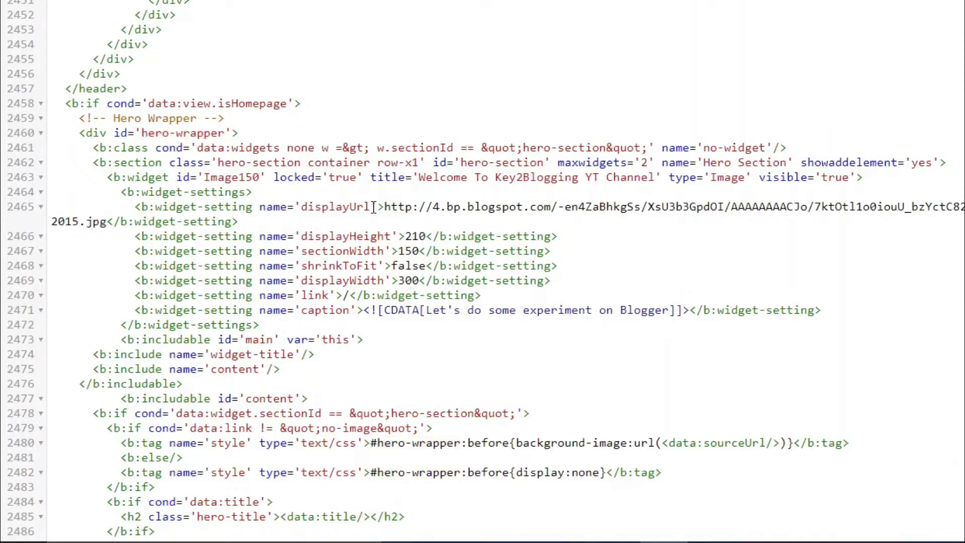
pyautogui.press('BackSpace')
pyautogui.press('BackSpace')
pyautogui.press('BackSpace')
pyautogui.press('BackSpace')
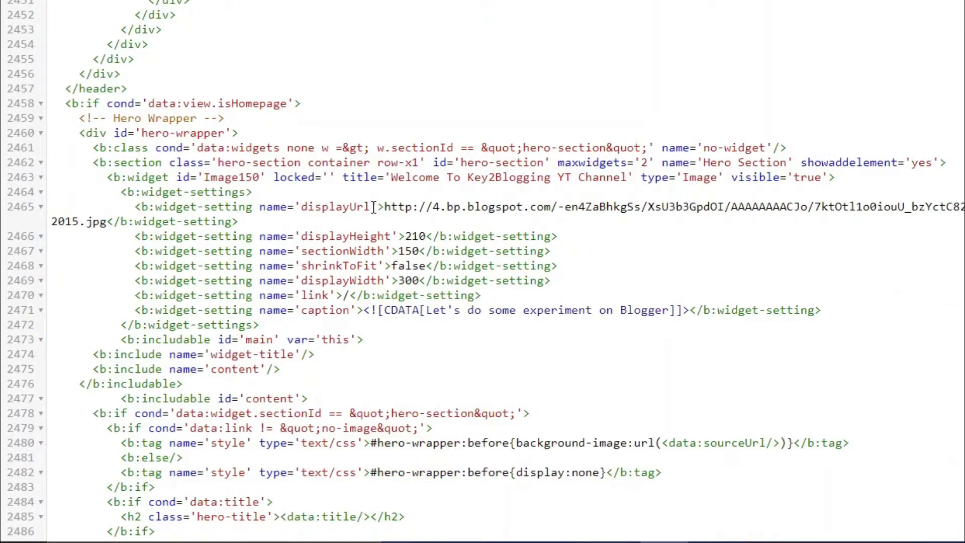
pyautogui.write('false')
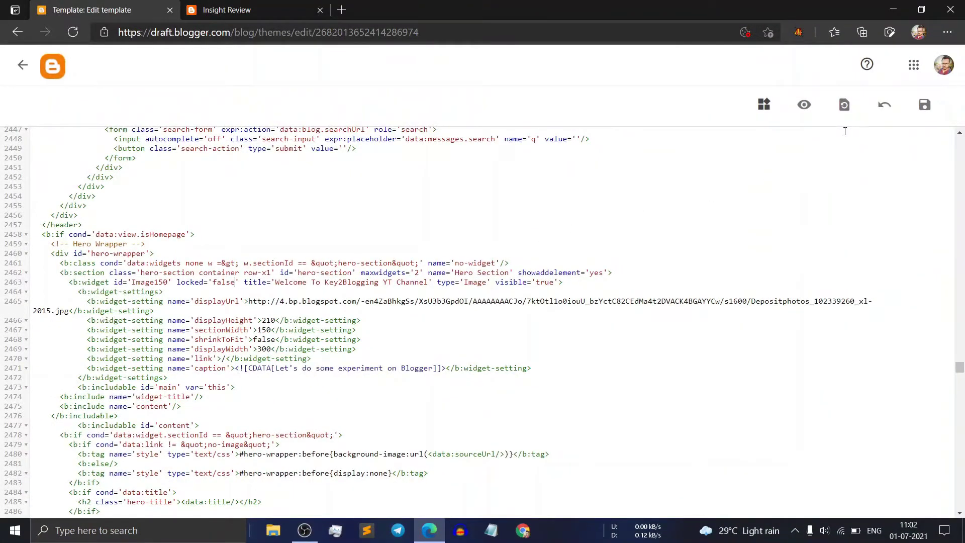
pyautogui.click(924, 105)
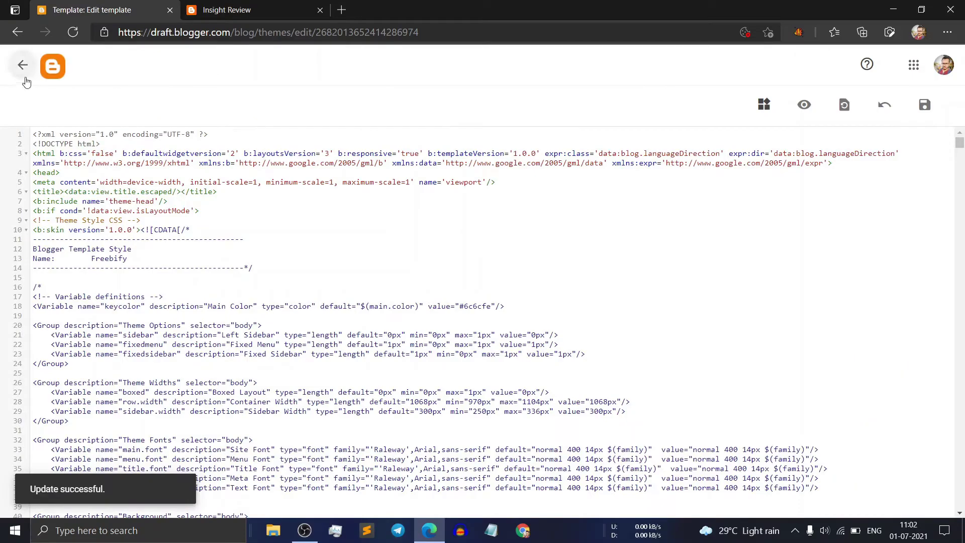
# Step: Remove the Welcome To Key2Blogging YT Channel image gadget from the Hero Section in Layout
pyautogui.click(23, 65)
pyautogui.click(89, 335)
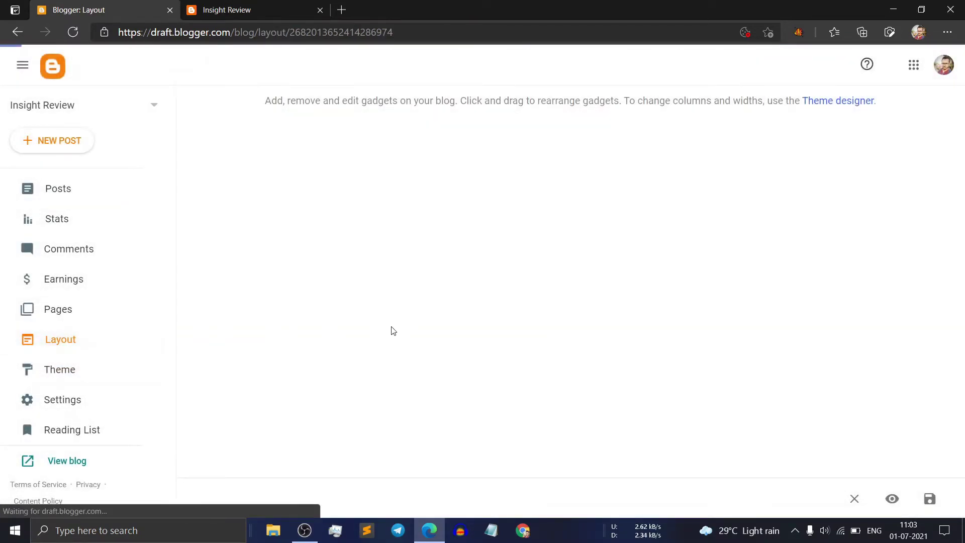
pyautogui.scroll(-2, 381, 331)
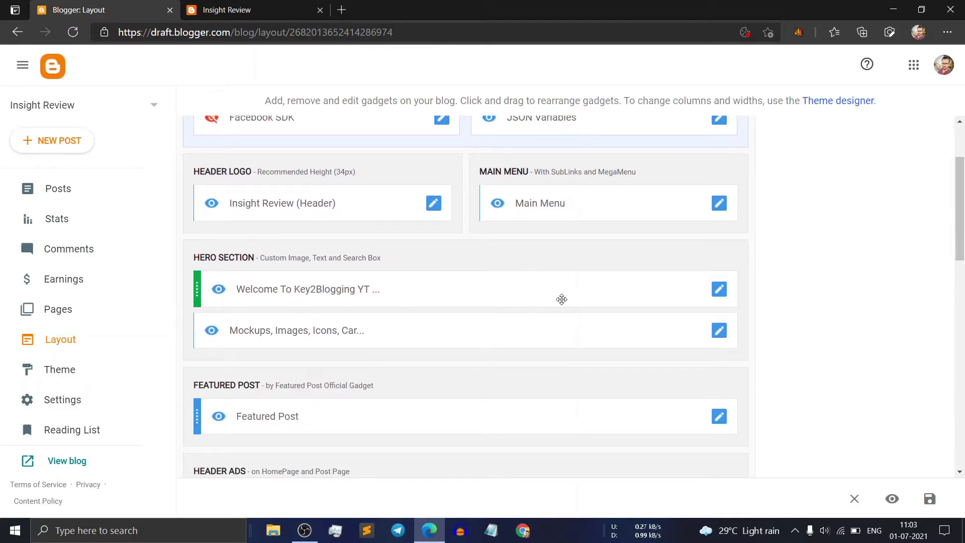
pyautogui.scroll(-1, 561, 299)
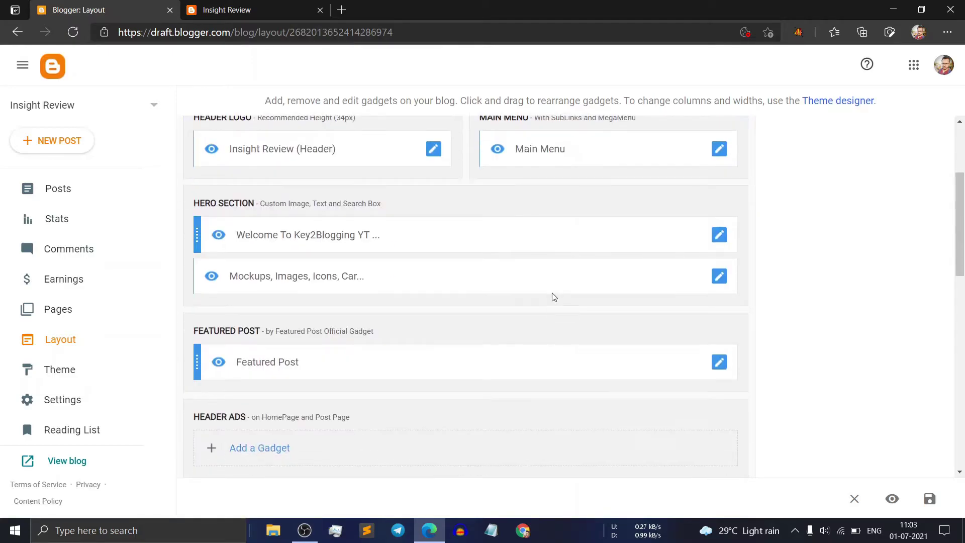
pyautogui.click(718, 235)
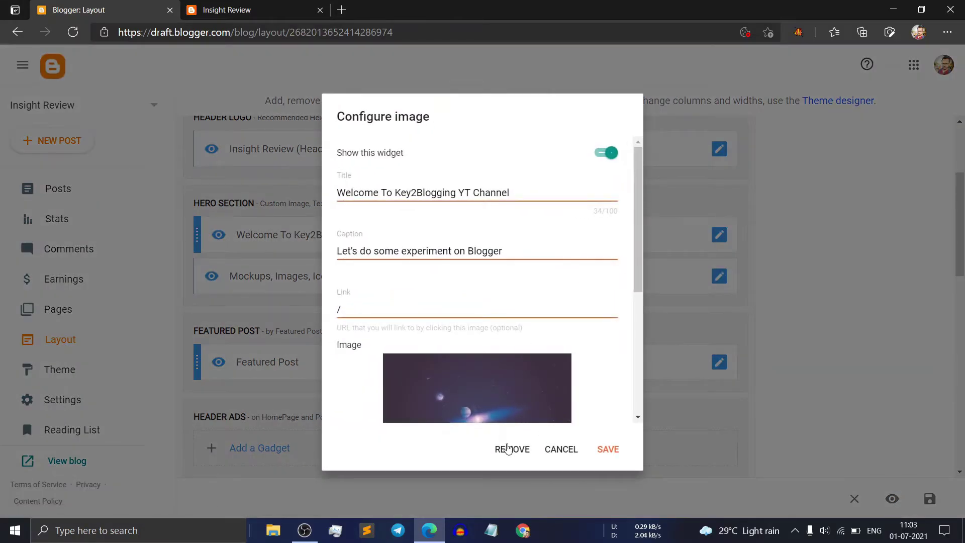
pyautogui.click(509, 449)
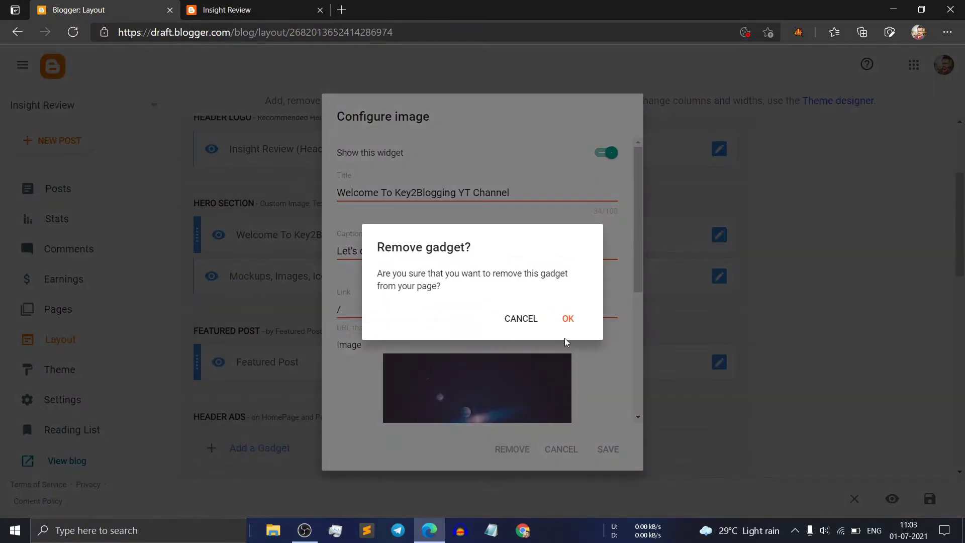
pyautogui.click(569, 317)
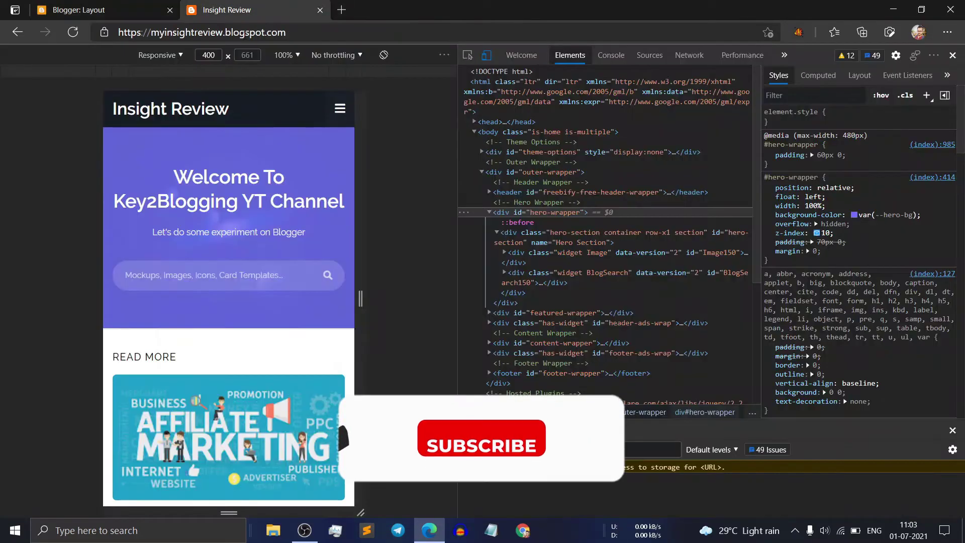
# Step: Close DevTools and reload the live blog to confirm the hero now shows only the search box
pyautogui.click(952, 55)
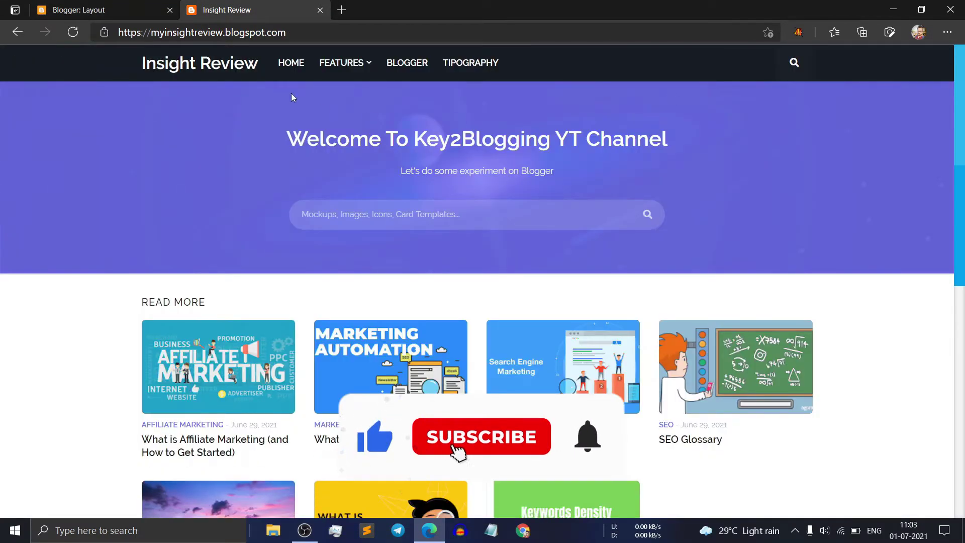
pyautogui.click(73, 32)
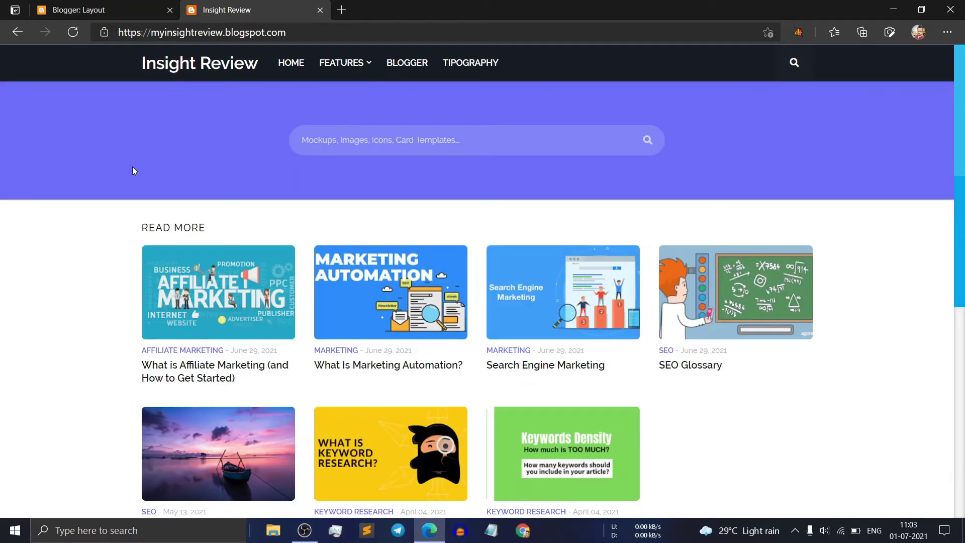
pyautogui.click(148, 4)
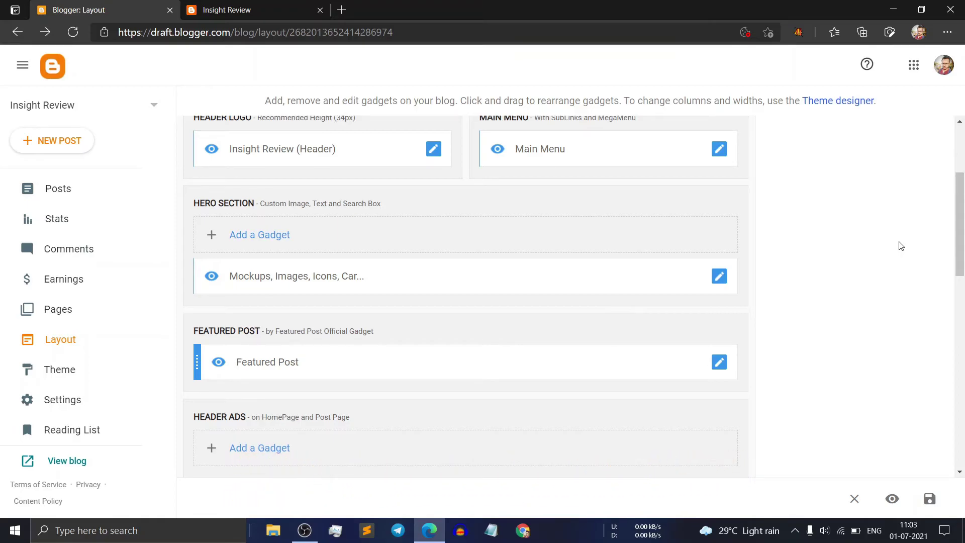
# Step: On the live blog, open the 'What is Affiliate Marketing (and How to Get Started)' post
pyautogui.scroll(3, 900, 245)
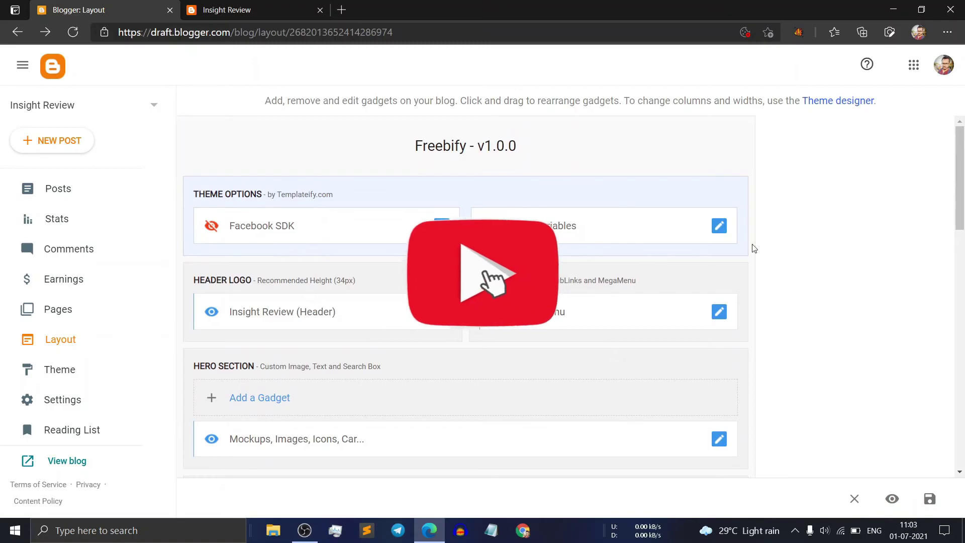
pyautogui.hotkey('ctrl', 'Tab')
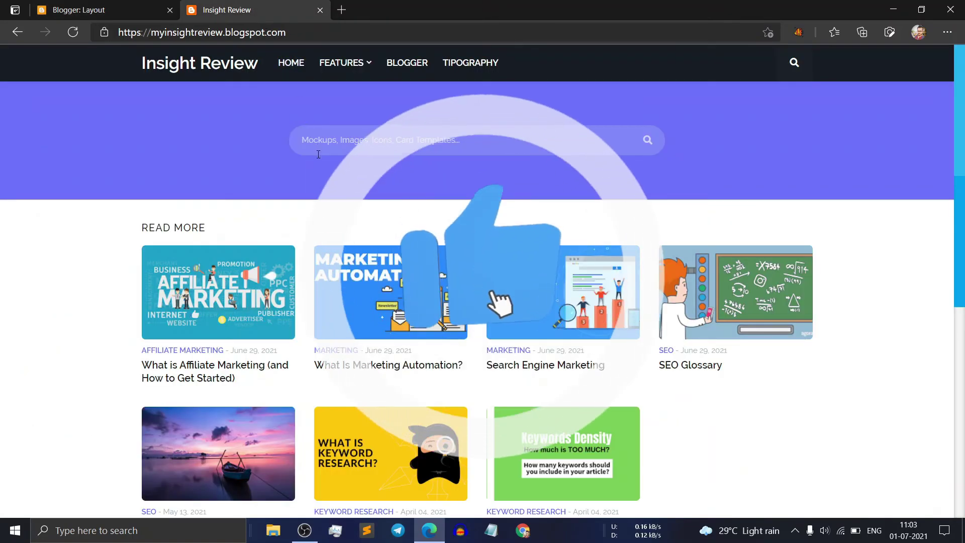
pyautogui.click(200, 374)
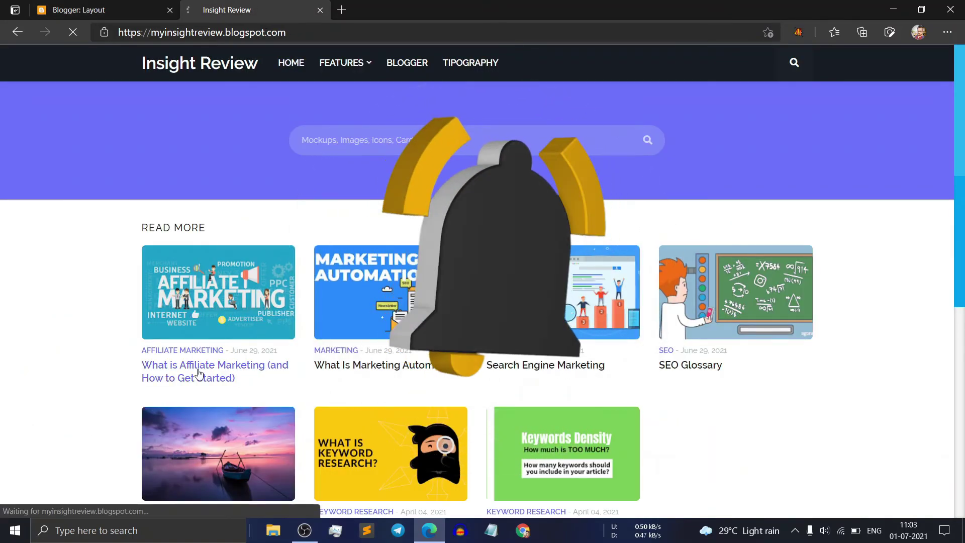